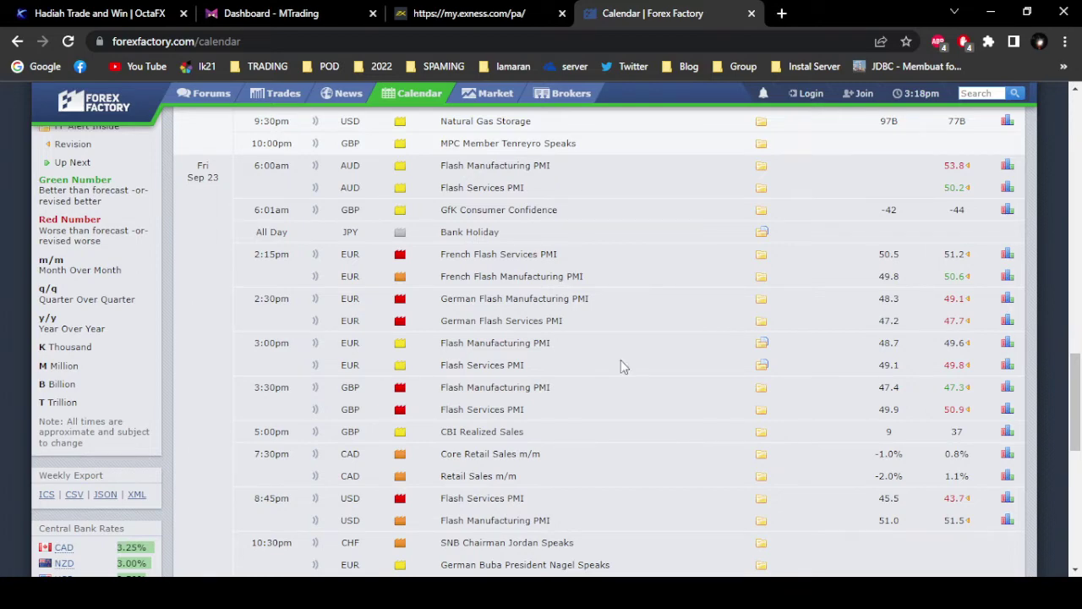
Examine the Forex Factory calendar for the high-impact USD, JPY, CHF, GBP and EUR events from September 21 to 23.
scroll(622, 366, "up", 10)
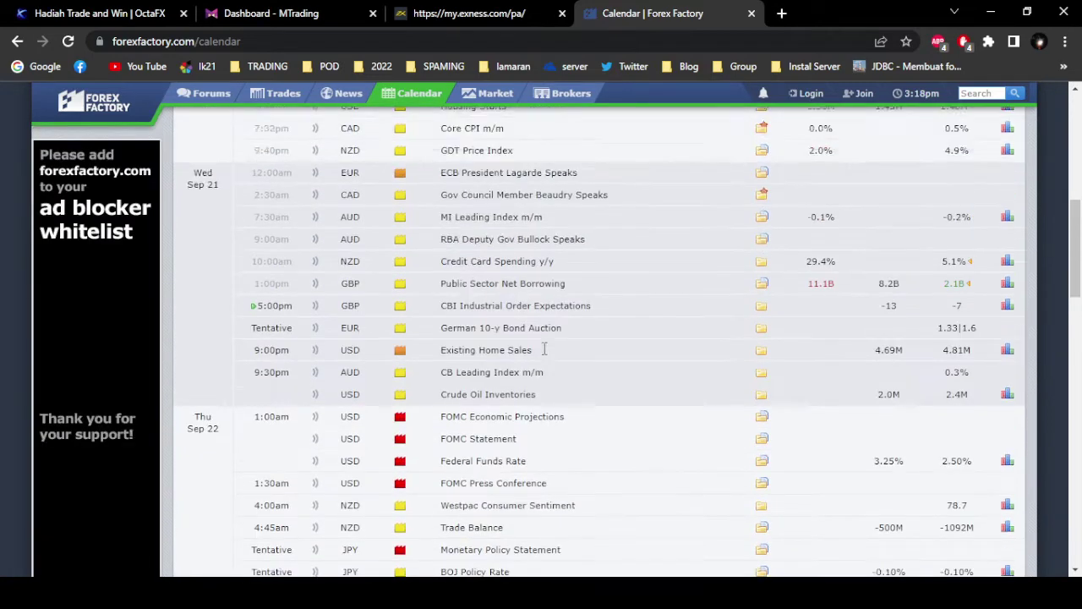
scroll(544, 336, "down", 1)
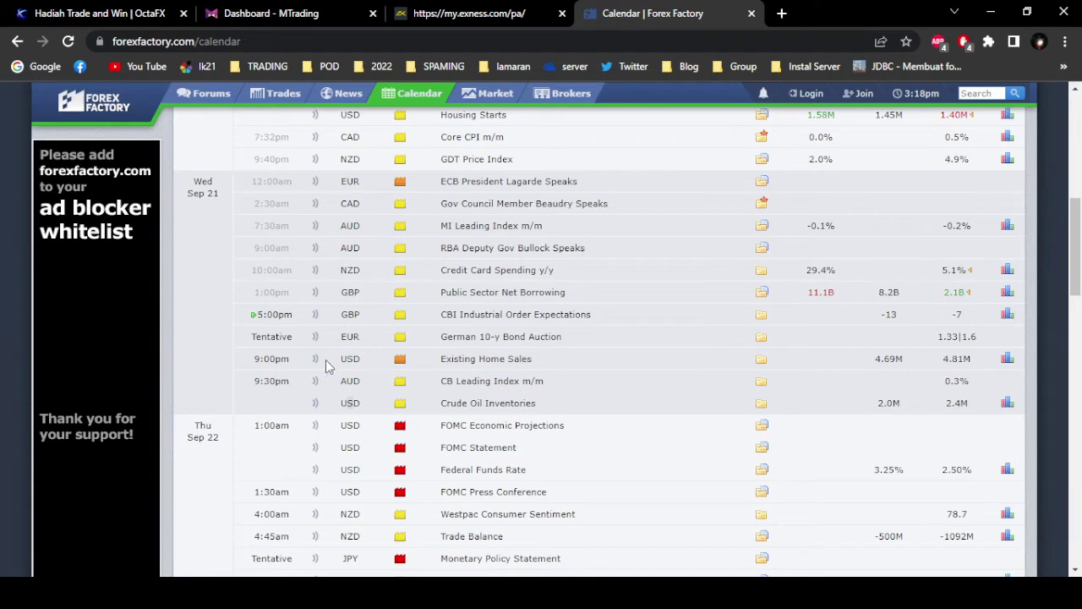
scroll(321, 371, "down", 2)
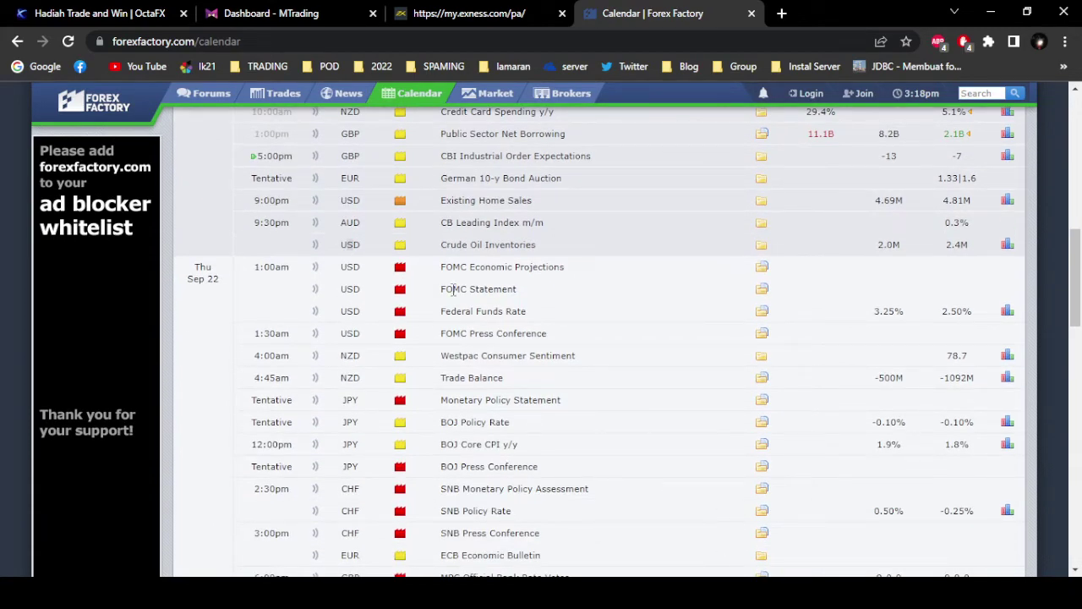
scroll(454, 289, "down", 2)
scroll(253, 246, "up", 1)
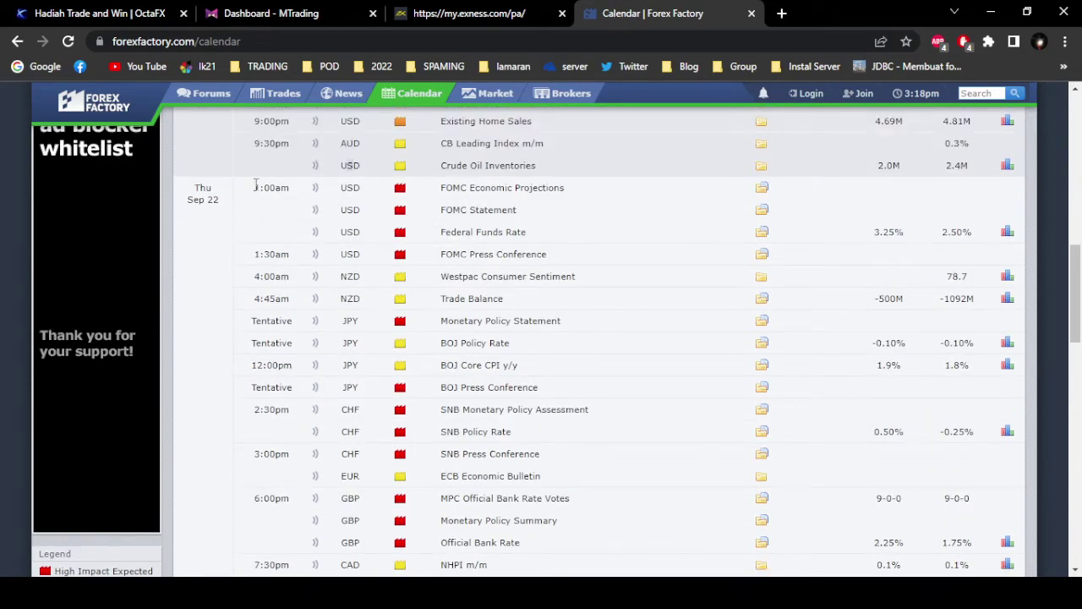
left_click_drag(255, 186, 275, 193)
scroll(360, 414, "down", 1)
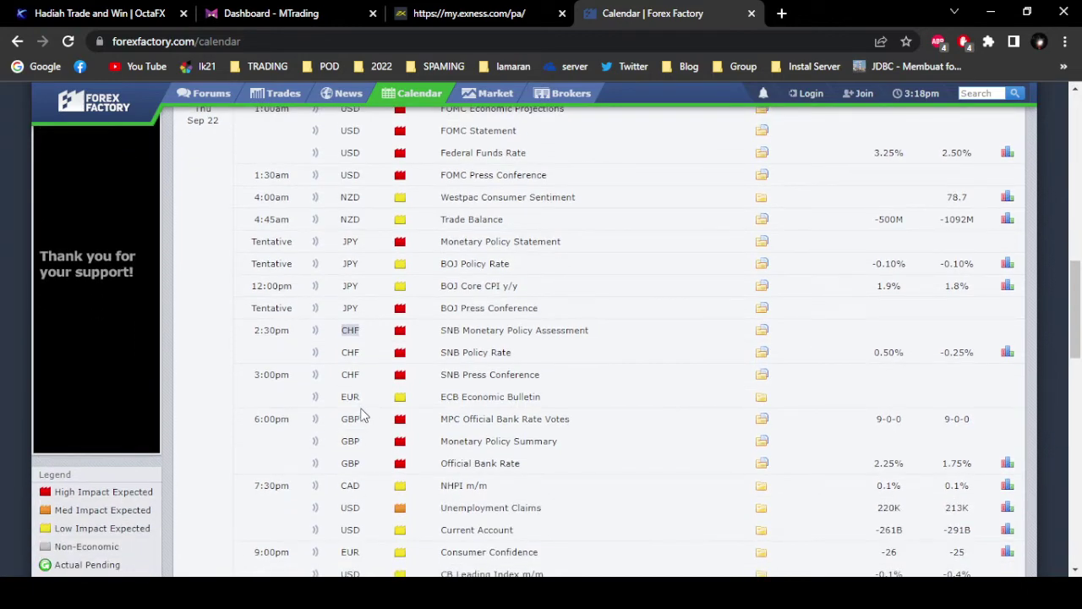
scroll(361, 415, "down", 2)
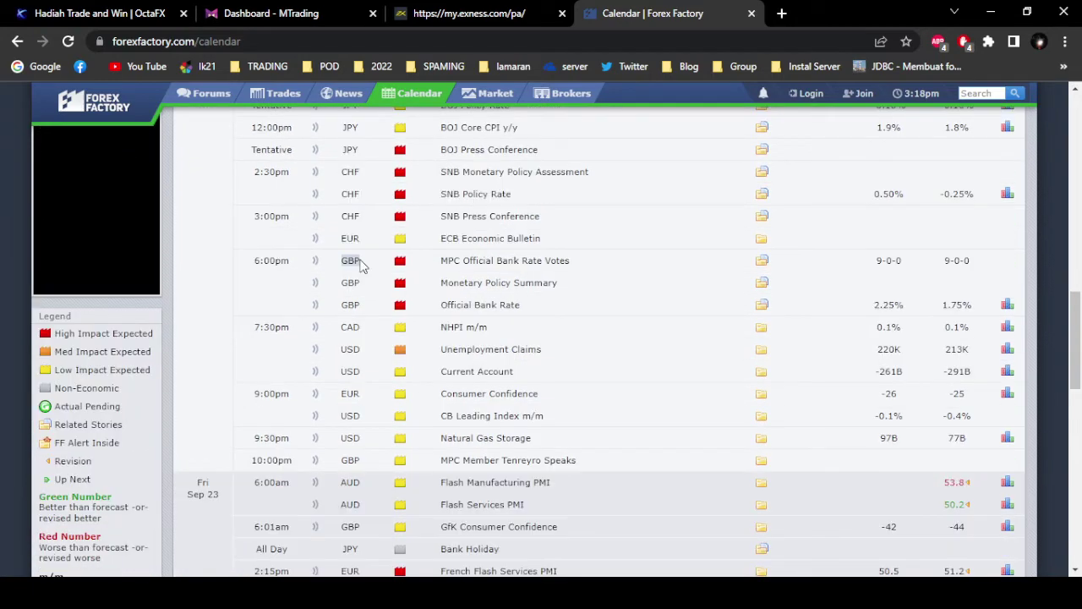
scroll(363, 269, "up", 2)
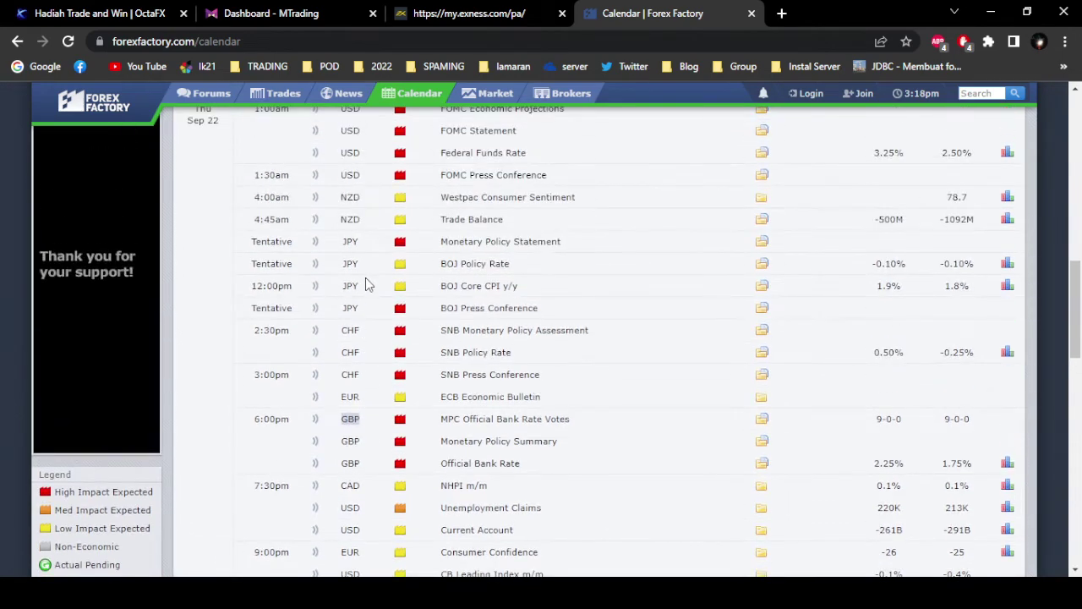
scroll(365, 284, "up", 1)
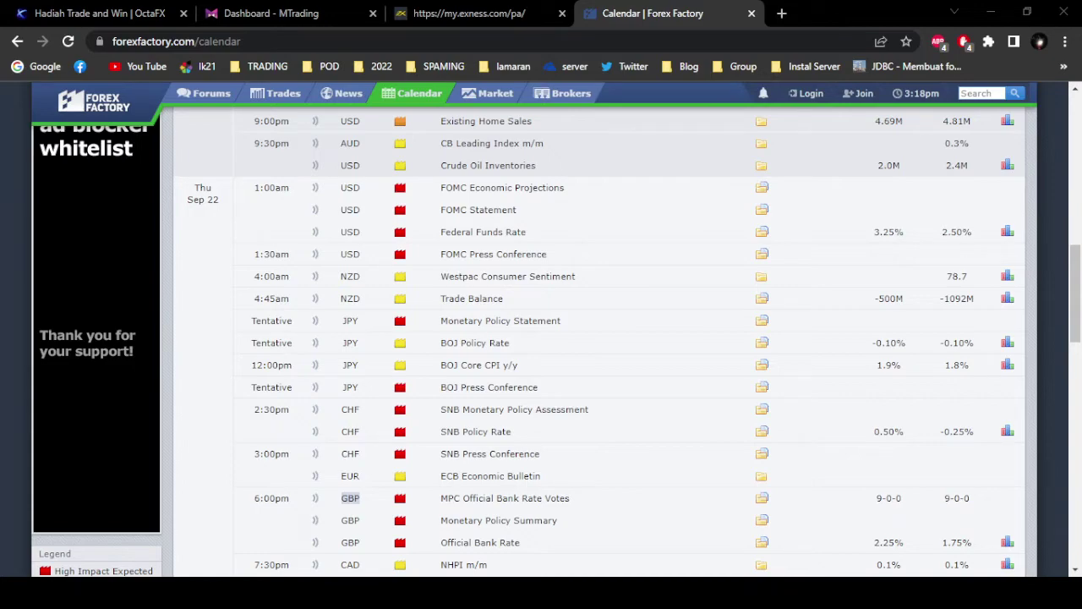
Switch to MetaTrader and draw trendlines on the USDCAD H1 chart from the 19 September high to the following low and back up to the descending channel's upper line.
key("alt+Tab")
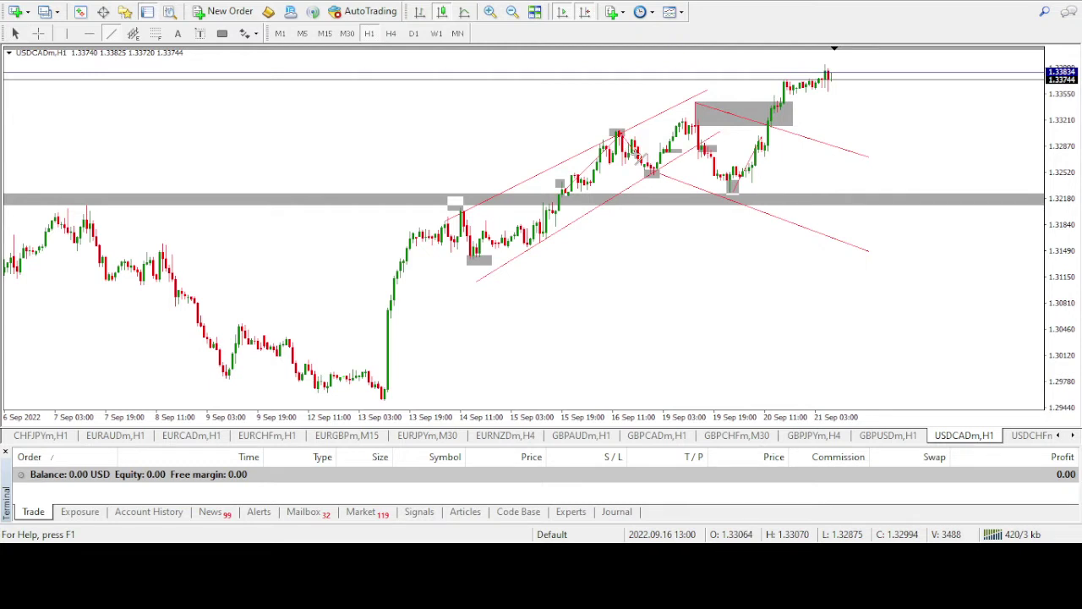
left_click(110, 33)
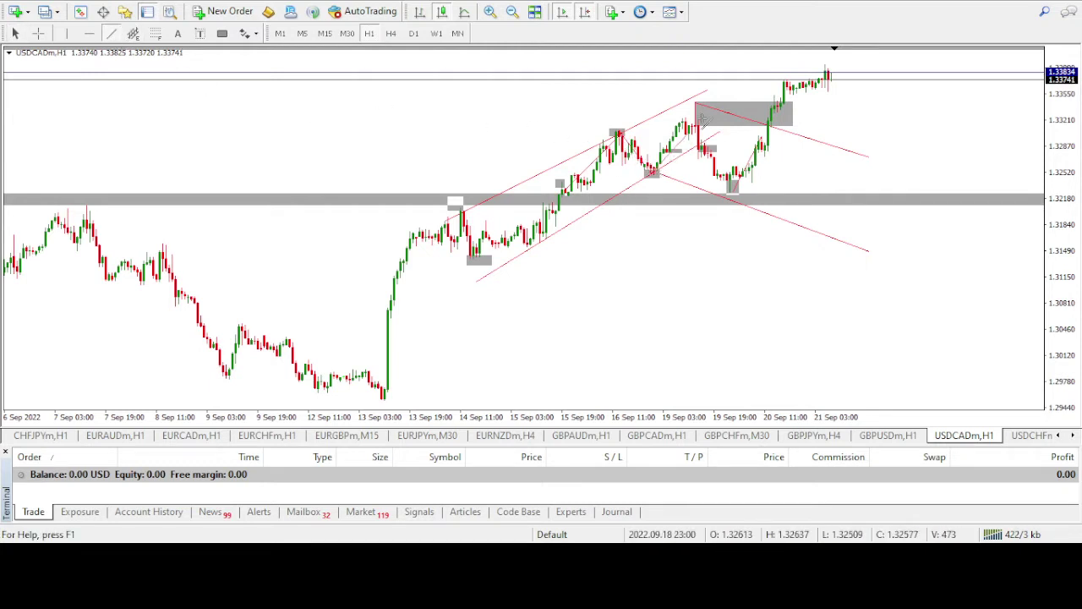
left_click(111, 33)
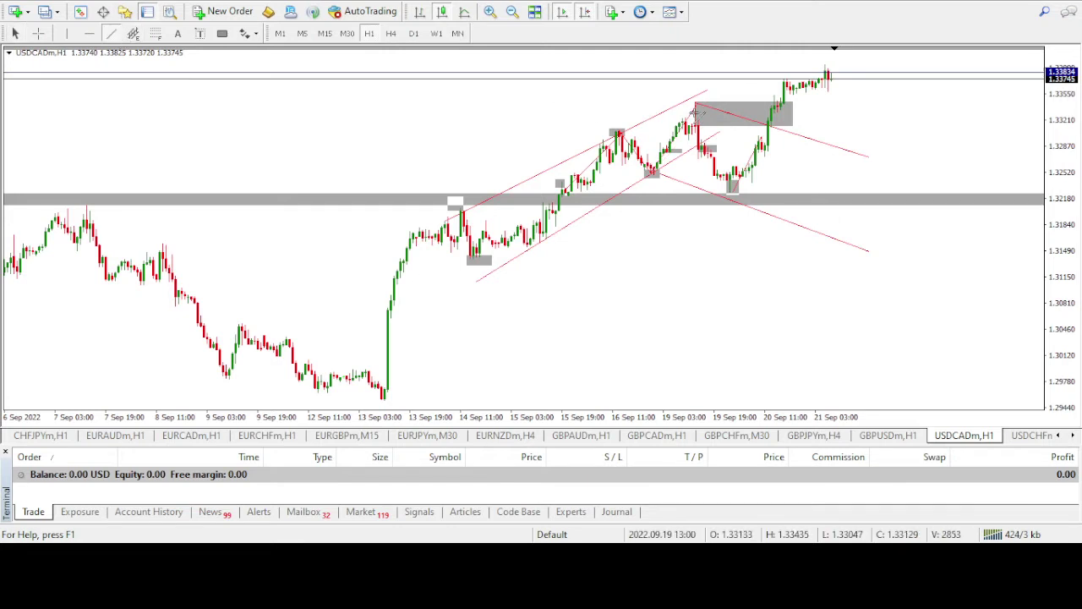
left_click_drag(695, 103, 736, 203)
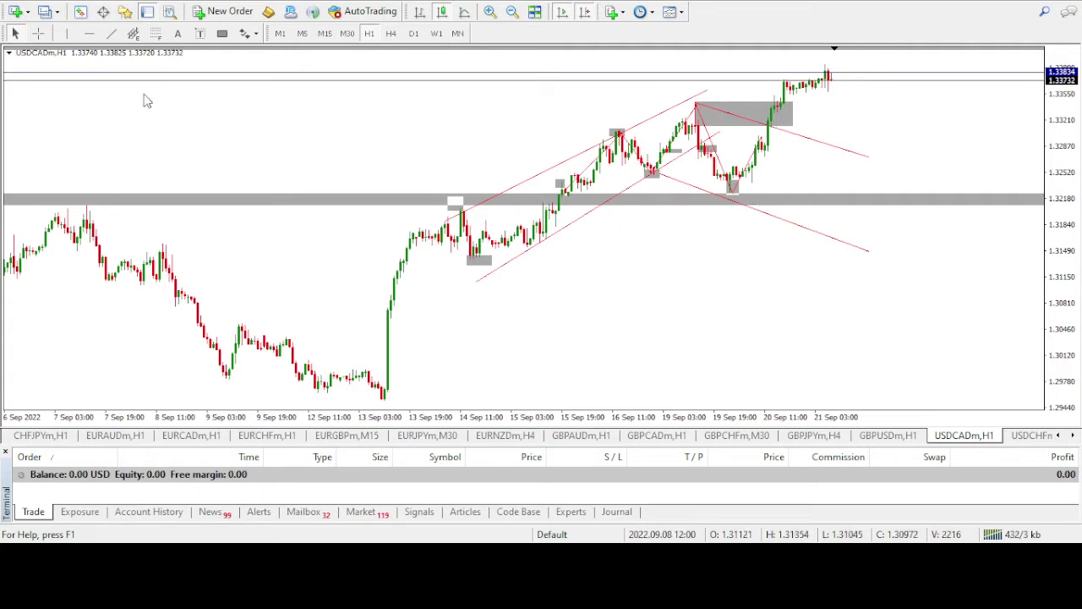
left_click(111, 33)
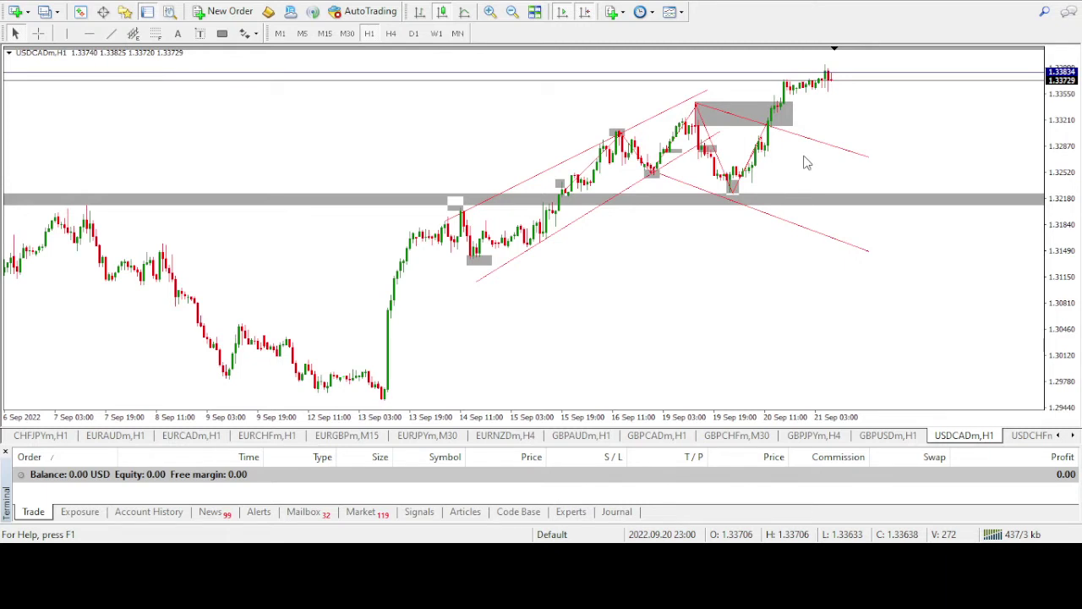
Measure along the USDCAD swings with the crosshair, starting at the 16 September high and moving towards the 20 September rally.
left_click(38, 33)
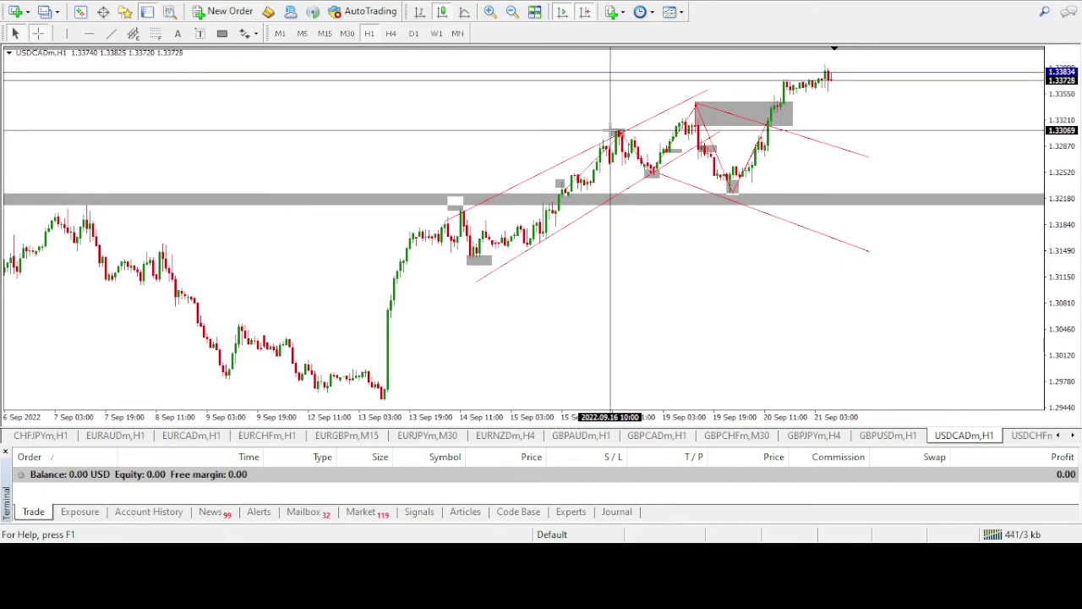
left_click_drag(611, 131, 679, 131)
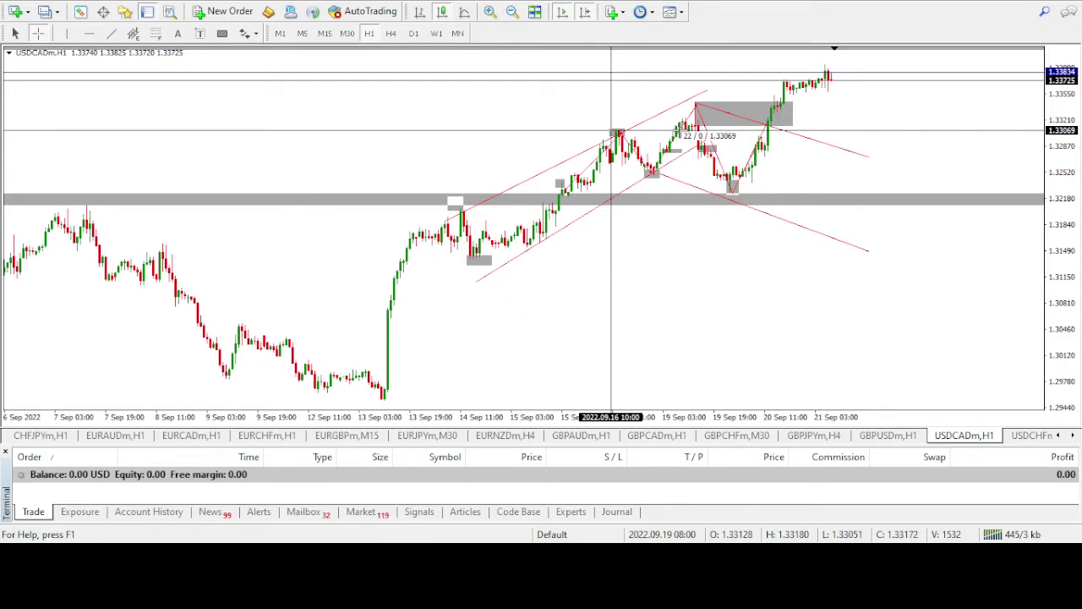
left_click_drag(679, 131, 753, 145)
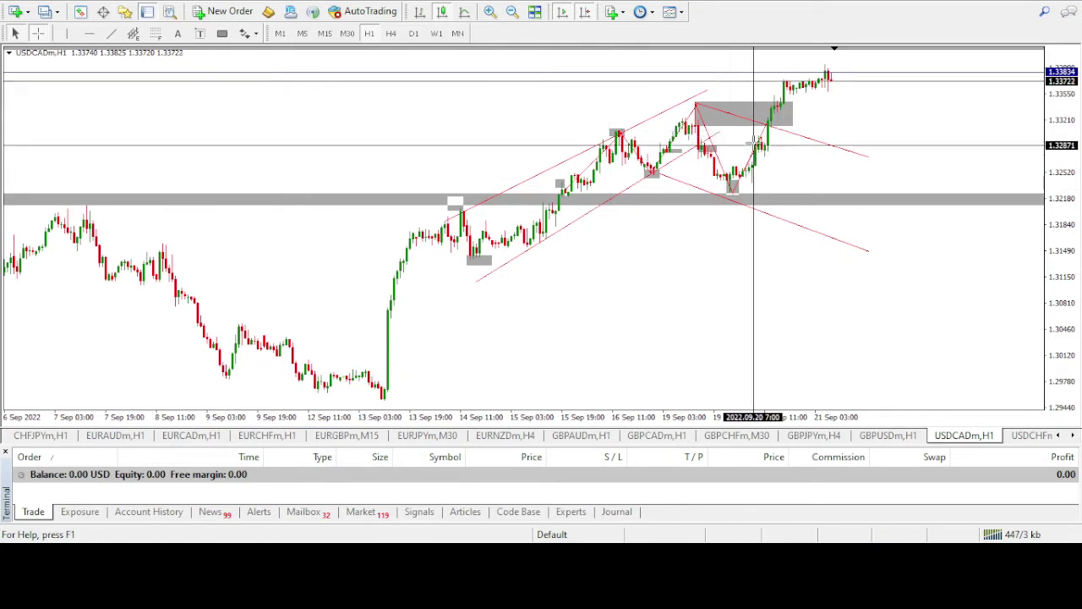
left_click(706, 125)
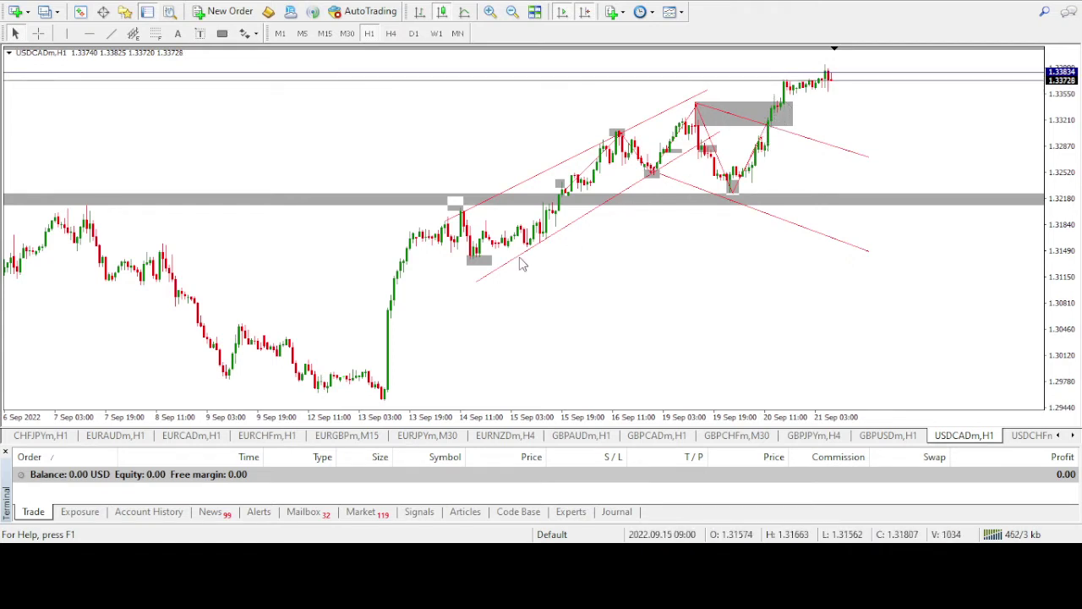
Show the EURCHF H1 chart and measure the fall from 20 September to the 21 September low with the crosshair.
left_click(269, 436)
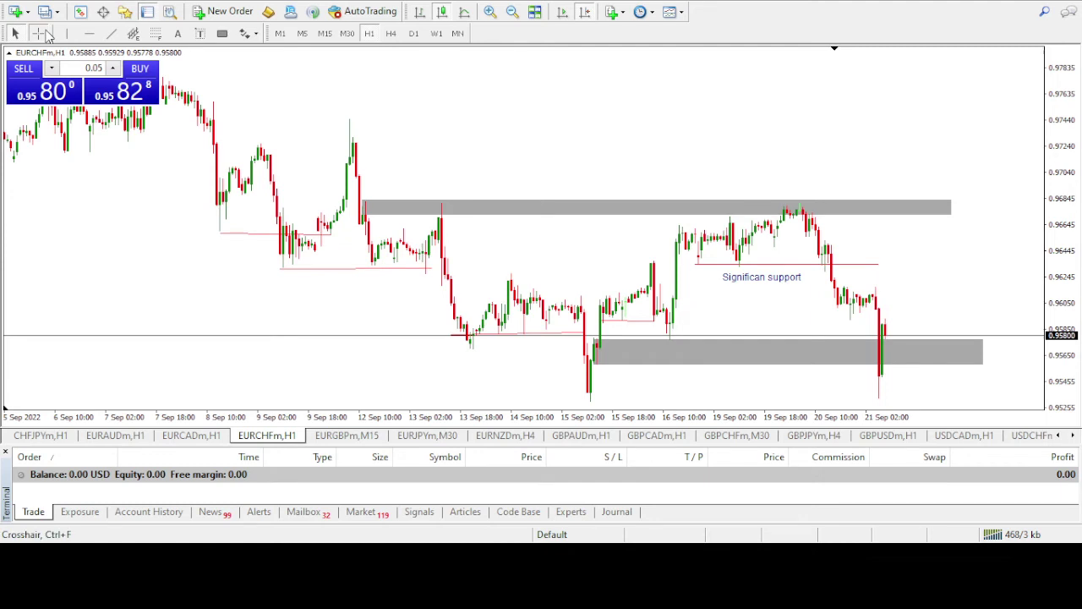
left_click(42, 33)
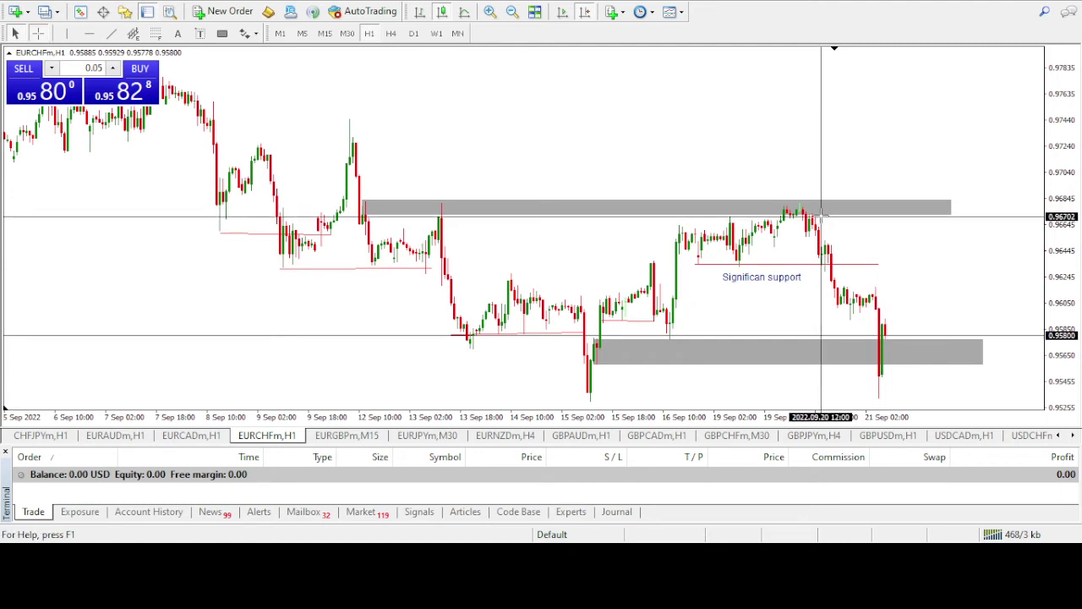
left_click_drag(820, 218, 879, 395)
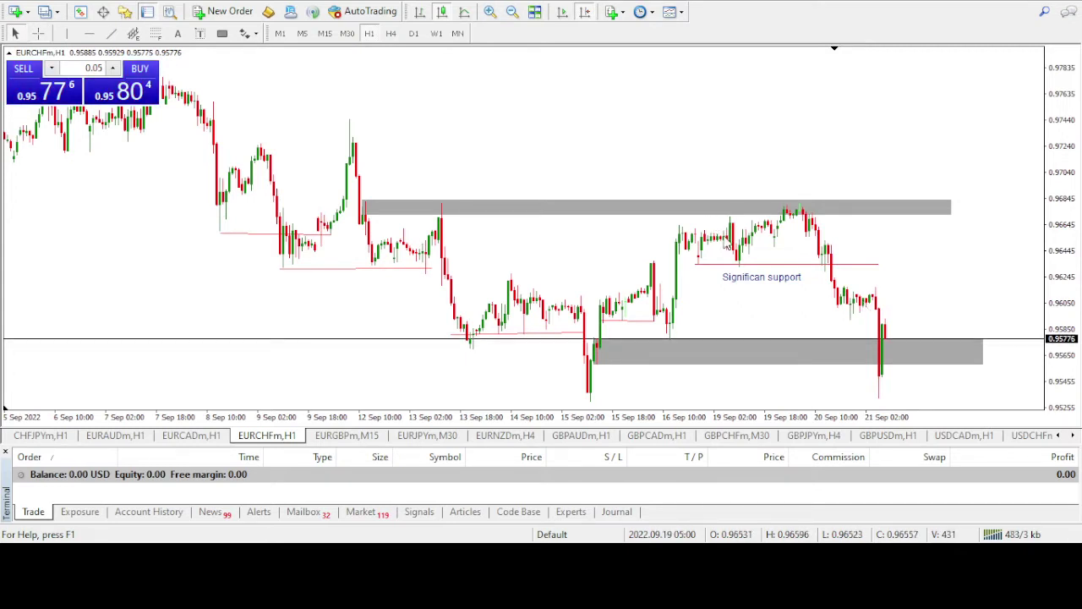
Return to the USDCAD chart and recheck the Thursday, September 22 events in the browser calendar.
left_click(962, 435)
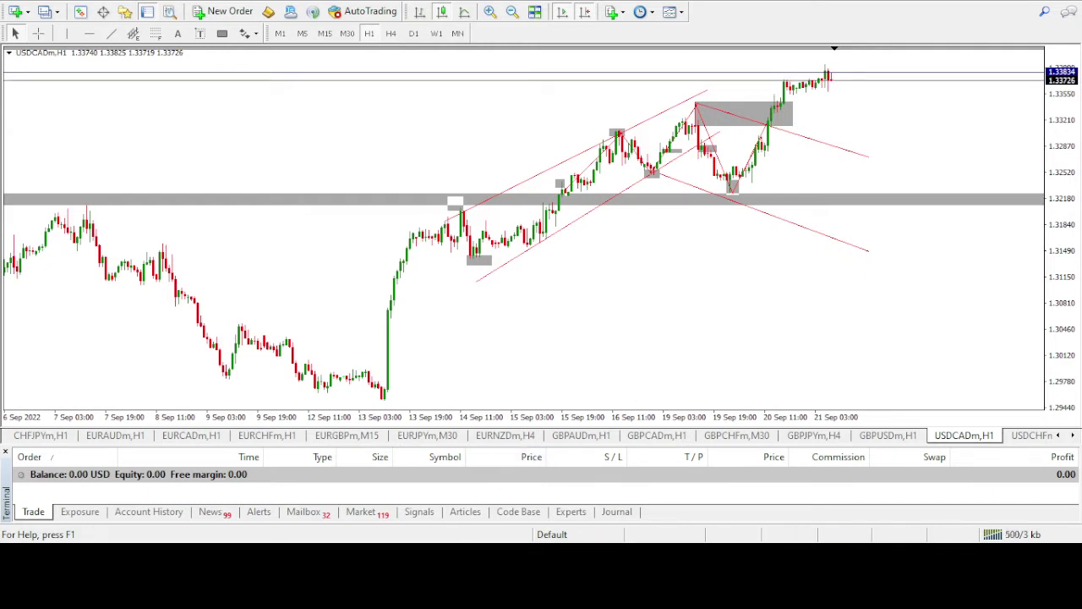
key("alt+Tab")
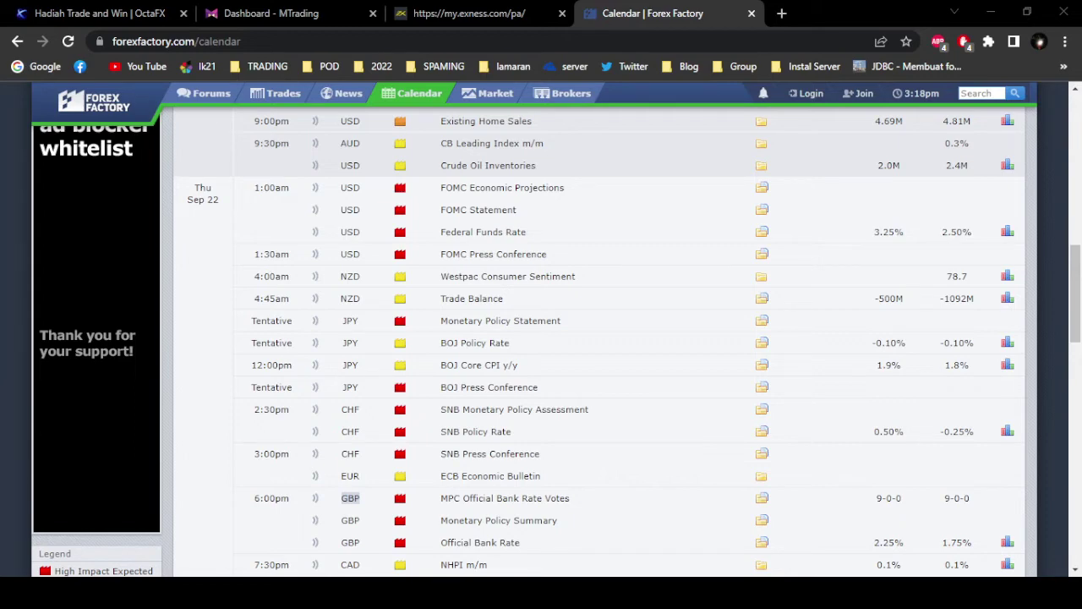
key("alt+Tab")
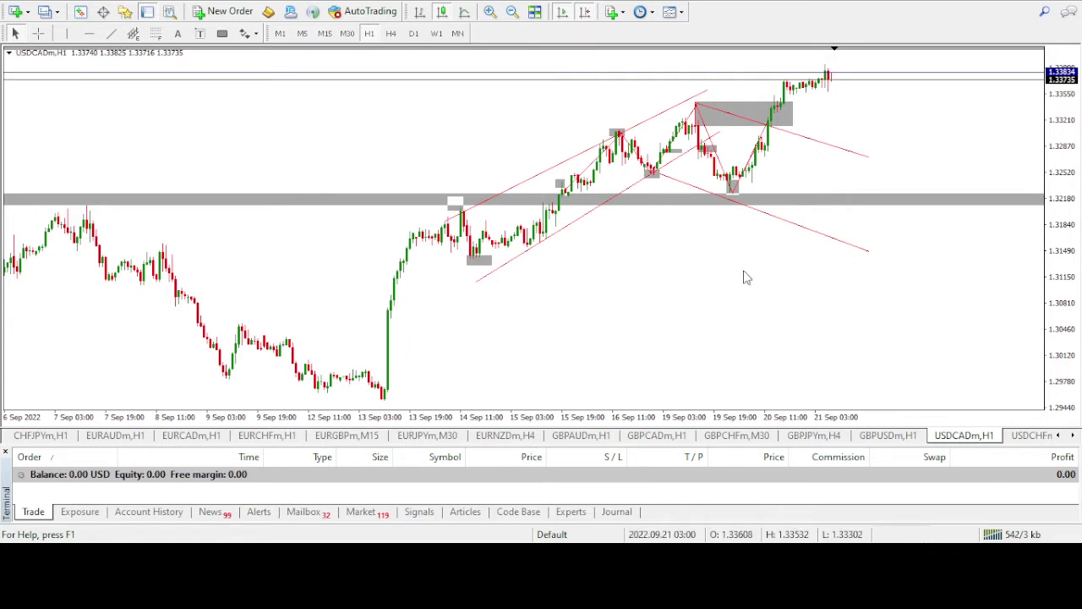
Set the USDCAD chart to the H4 timeframe with larger candles and review its earlier and latest price action.
left_click(390, 32)
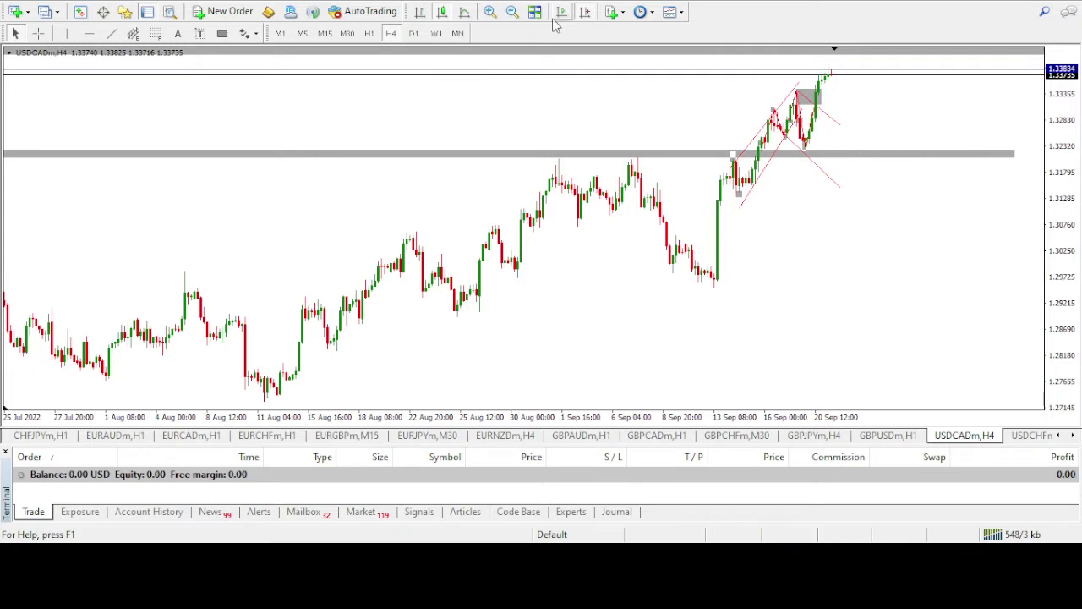
scroll(676, 110, "up", 10)
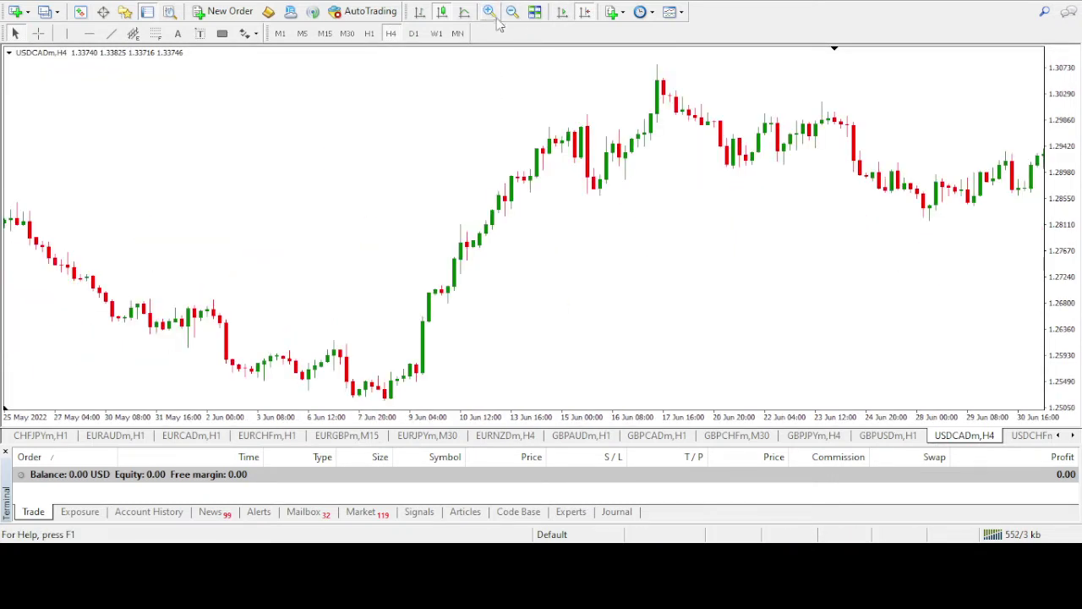
scroll(676, 110, "down", 10)
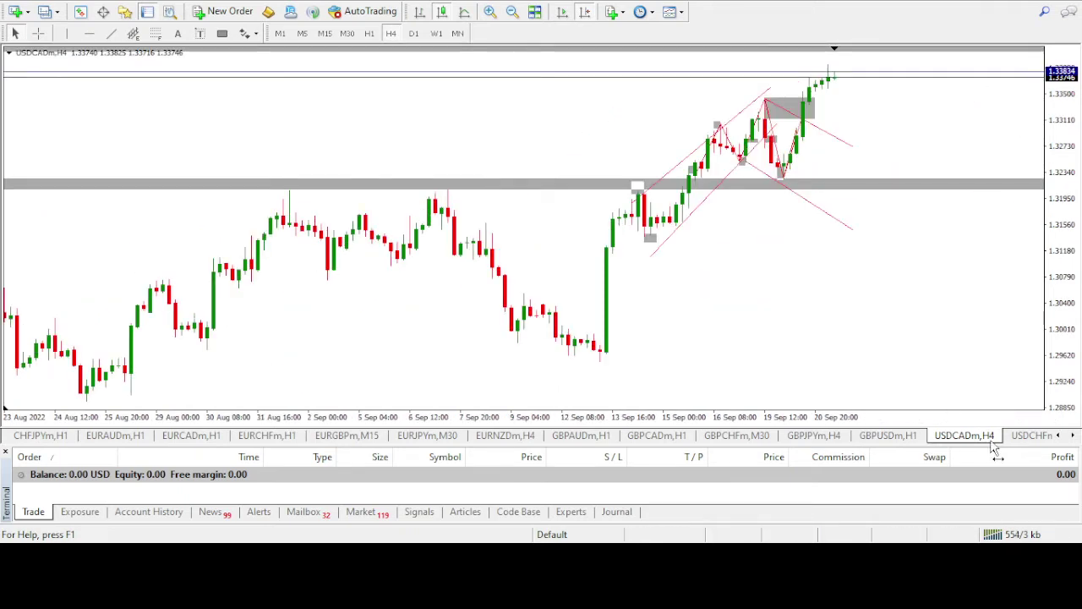
Show the USDCHF H1 chart, look over its wider price history and hide its one-click trading panel.
key("ctrl+Tab")
left_click(511, 12)
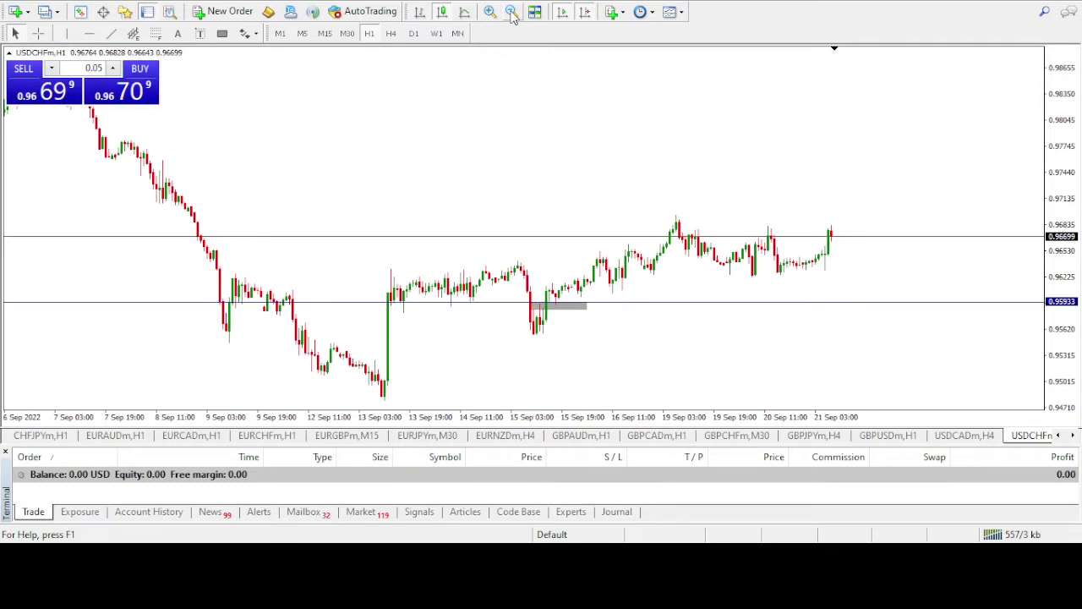
left_click(511, 12)
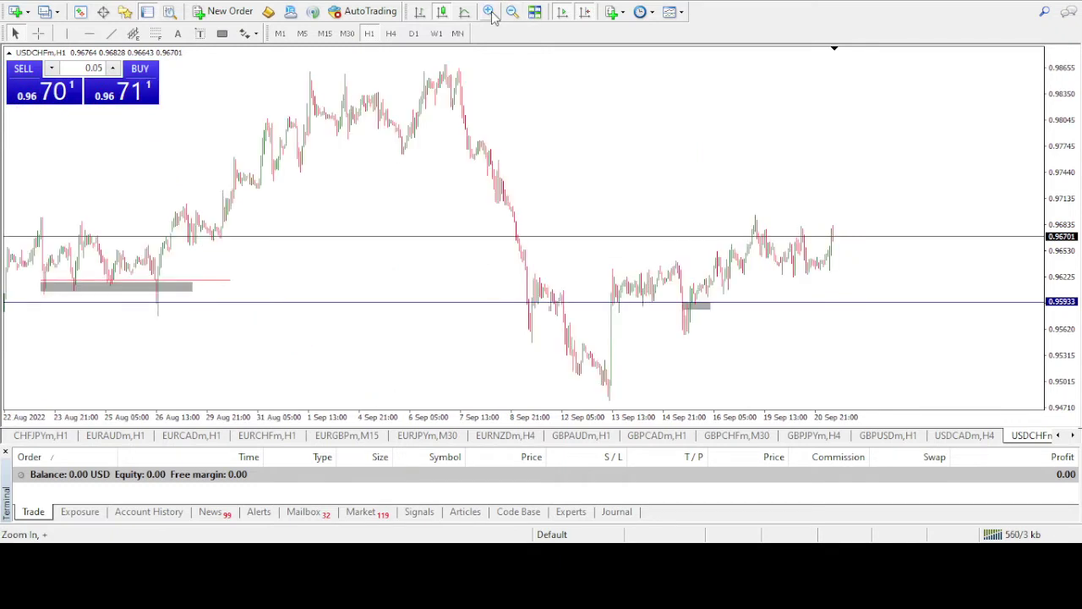
left_click(488, 13)
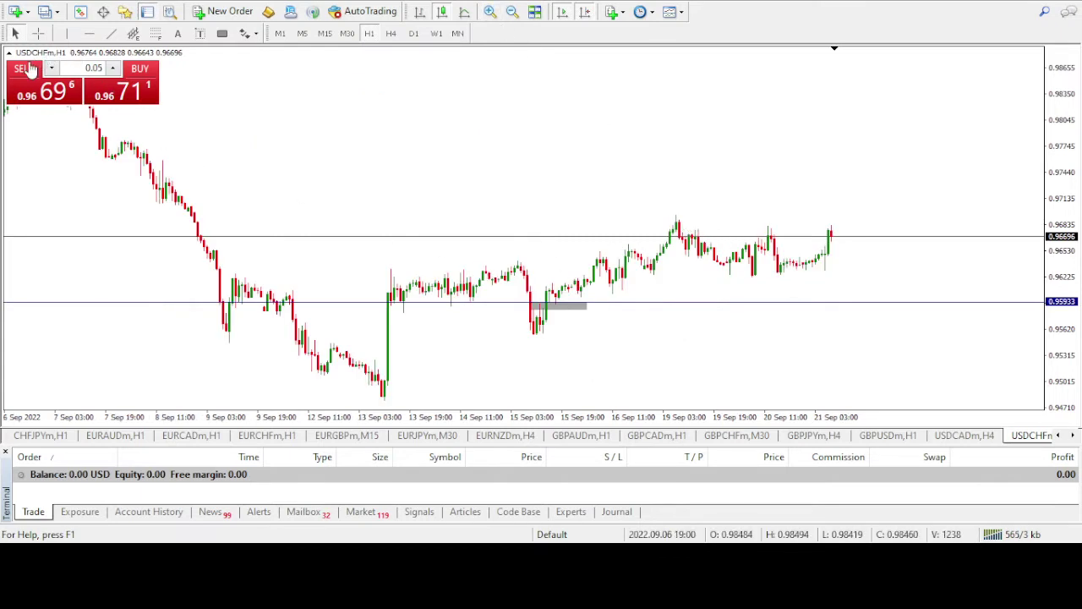
left_click(9, 54)
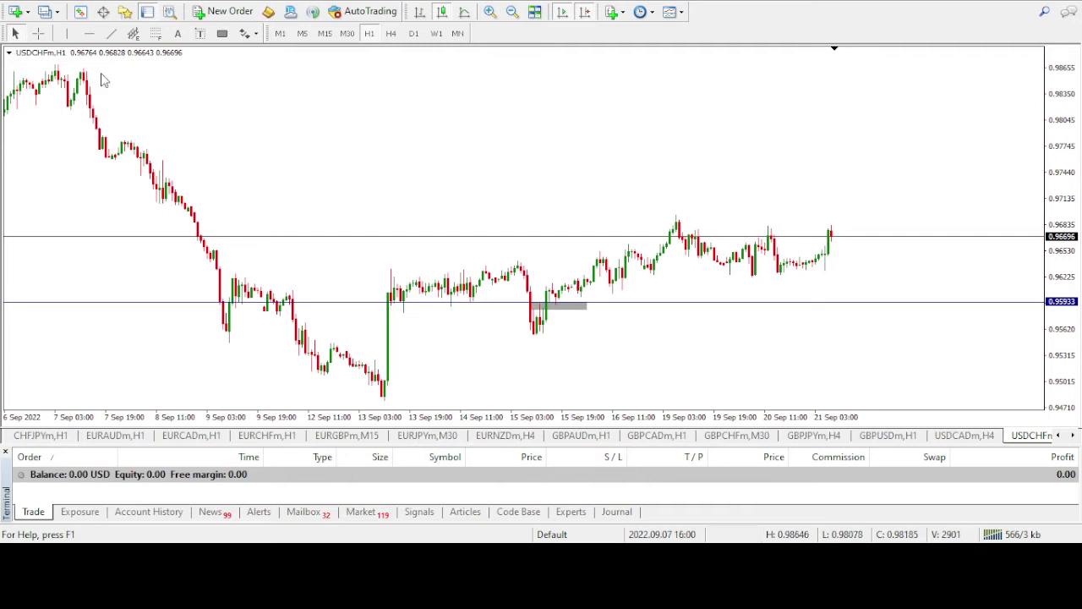
Show the USDJPY M30 chart, look back through its price history around the grey zones and hide its one-click trading panel.
left_click(1071, 437)
left_click(981, 435)
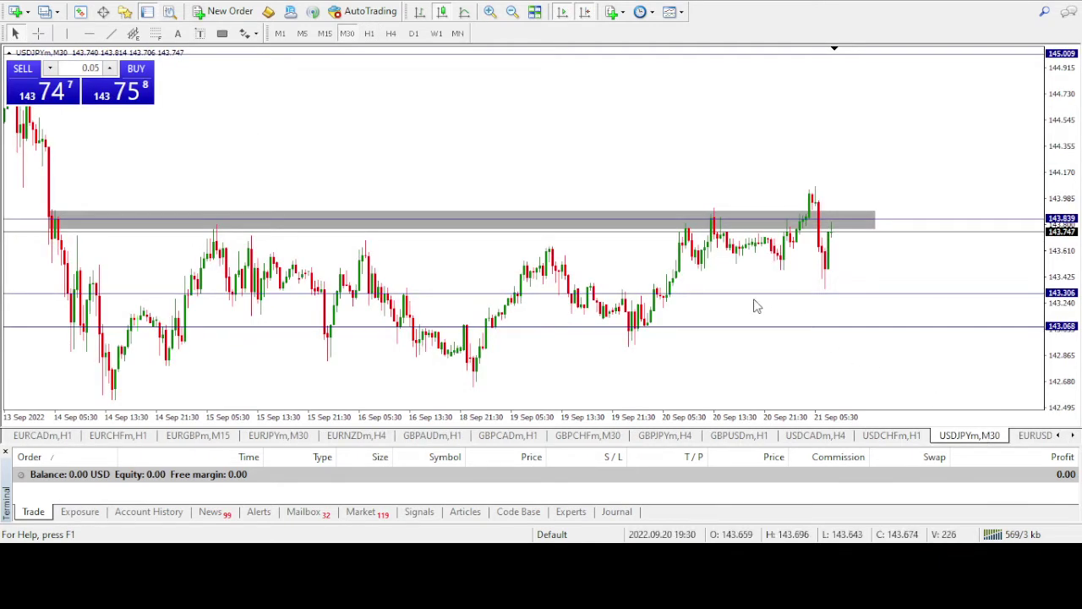
left_click(512, 13)
key("plus")
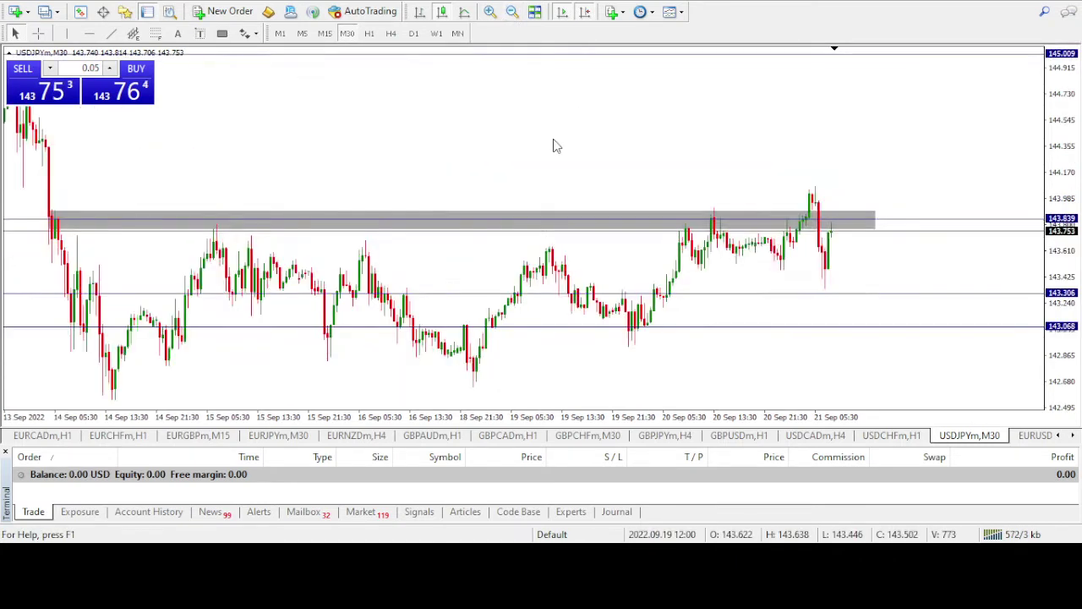
scroll(602, 173, "up", 4)
scroll(602, 170, "down", 4)
scroll(535, 161, "up", 4)
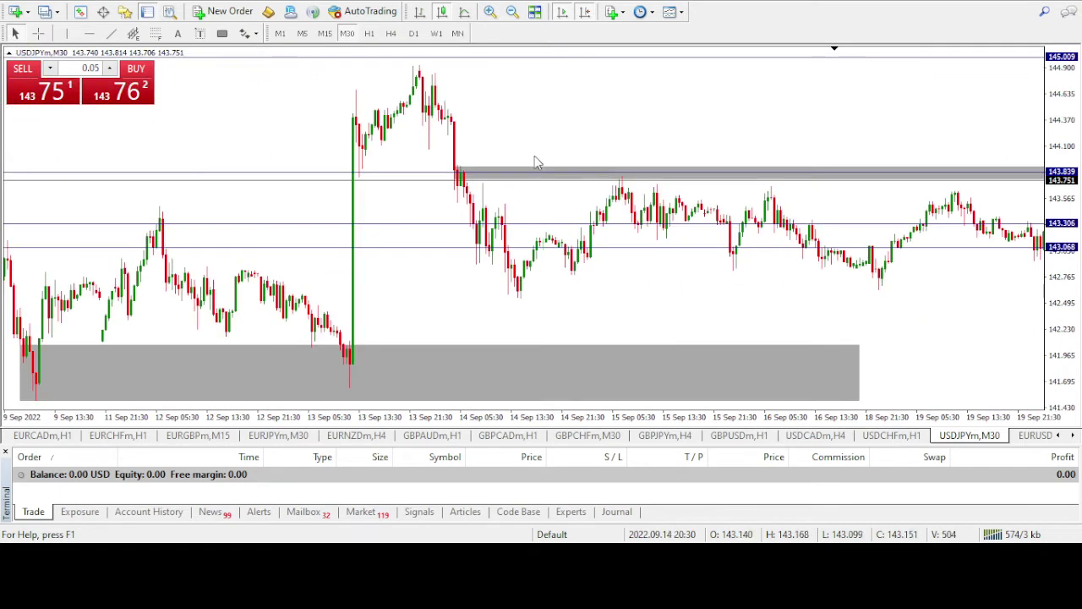
scroll(546, 167, "down", 4)
scroll(553, 109, "up", 1)
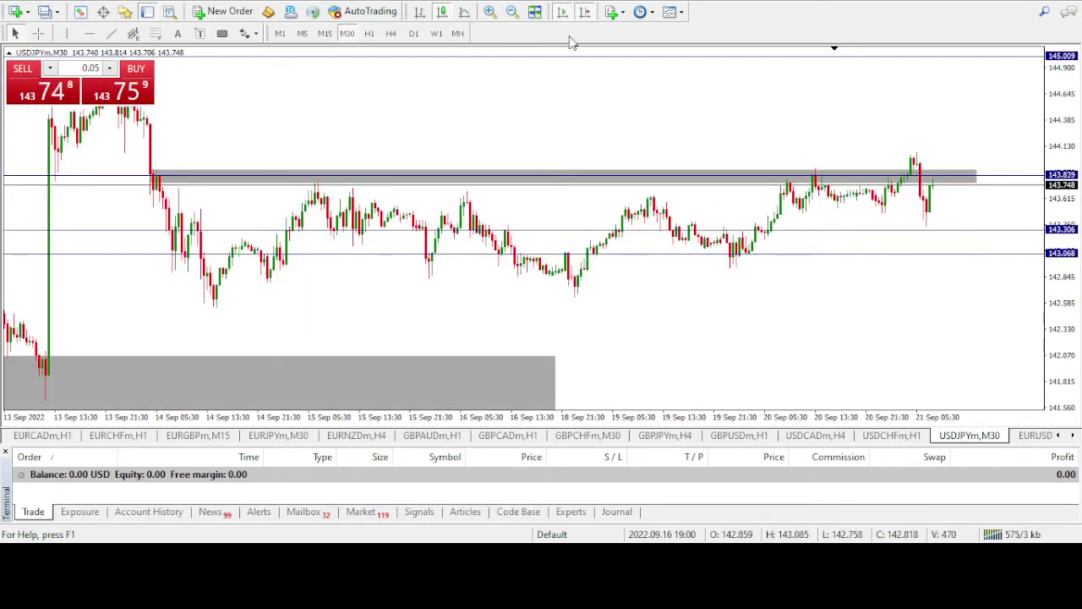
scroll(524, 68, "up", 4)
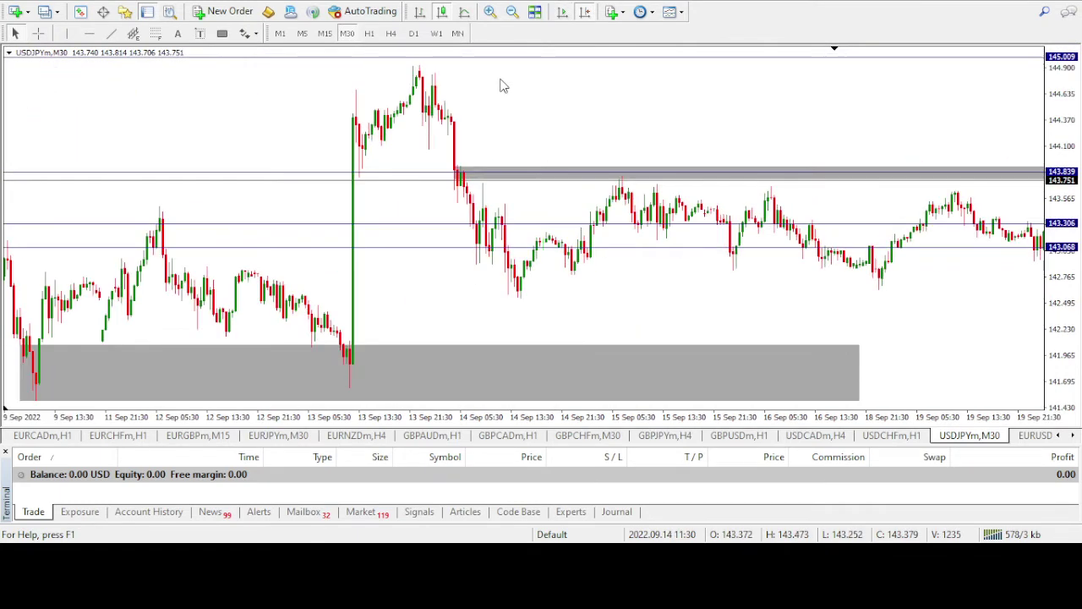
scroll(503, 85, "up", 3)
Set the USDJPY chart to H1 and shrink the lower grey rectangle to about 141.50–141.72, starting at the 9 September low.
left_click(369, 33)
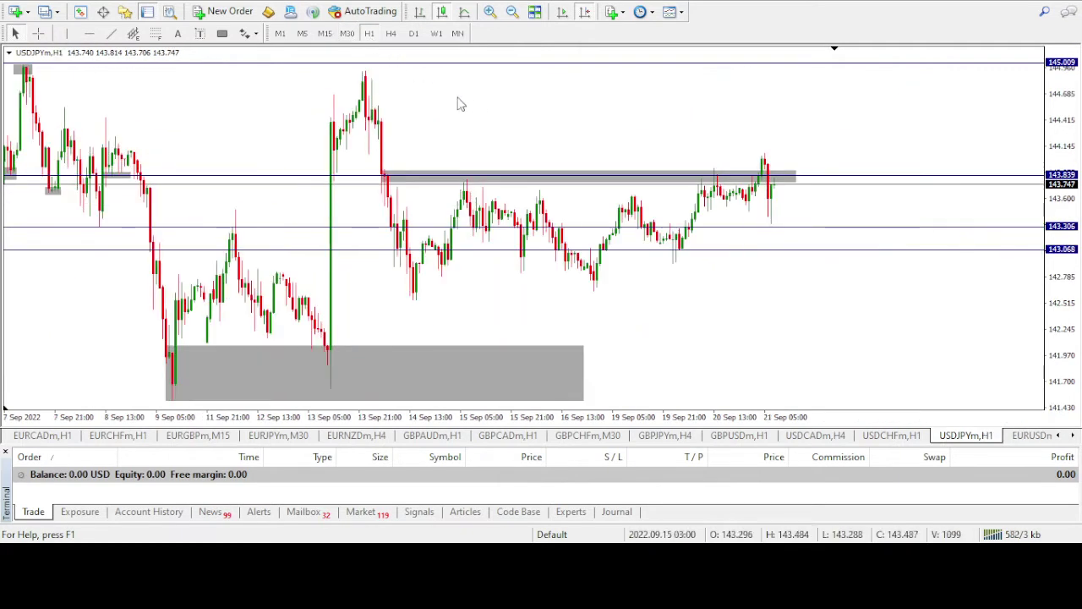
scroll(486, 121, "up", 1)
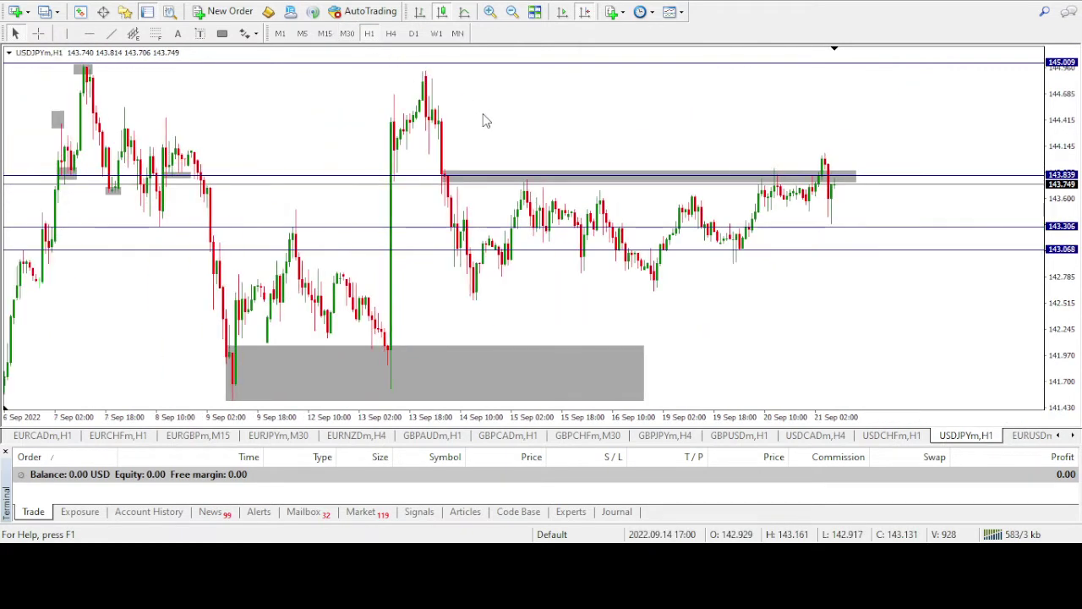
middle_click(59, 73)
left_click_drag(230, 394, 242, 357)
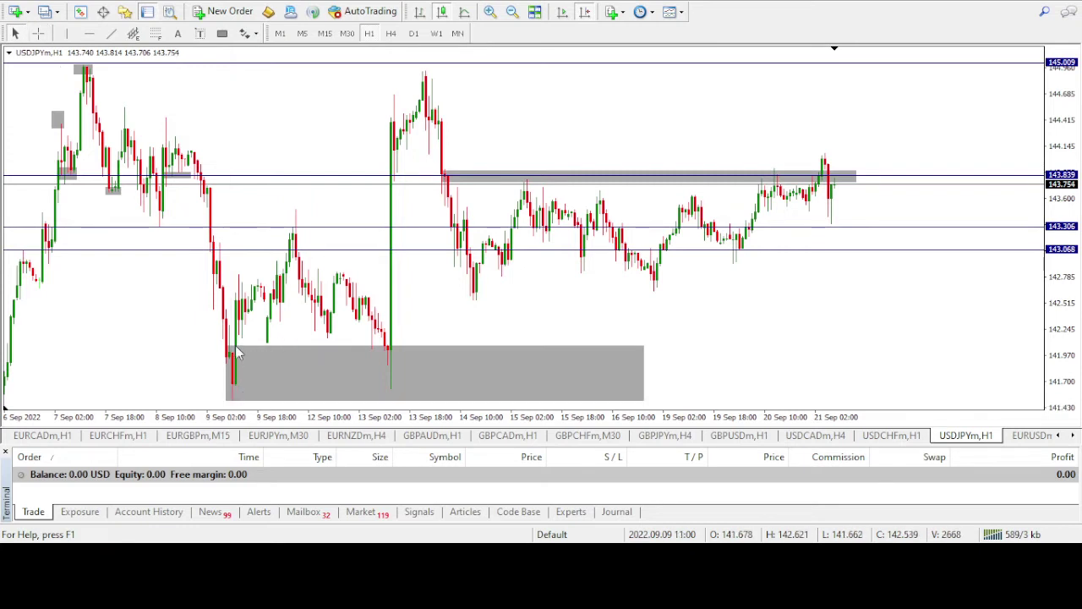
left_click_drag(237, 352, 238, 386)
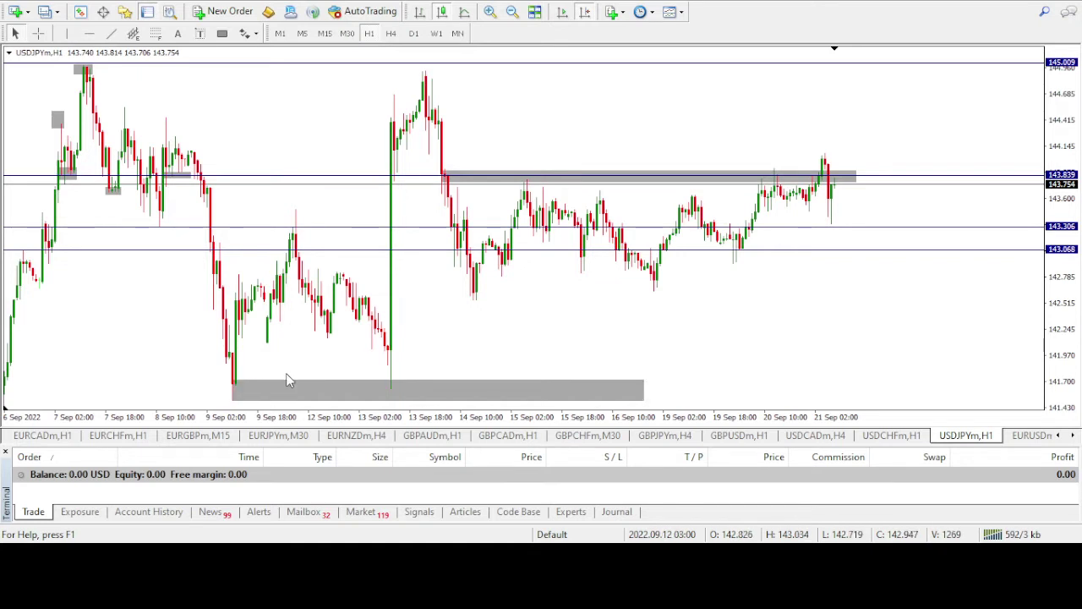
scroll(287, 381, "up", 3)
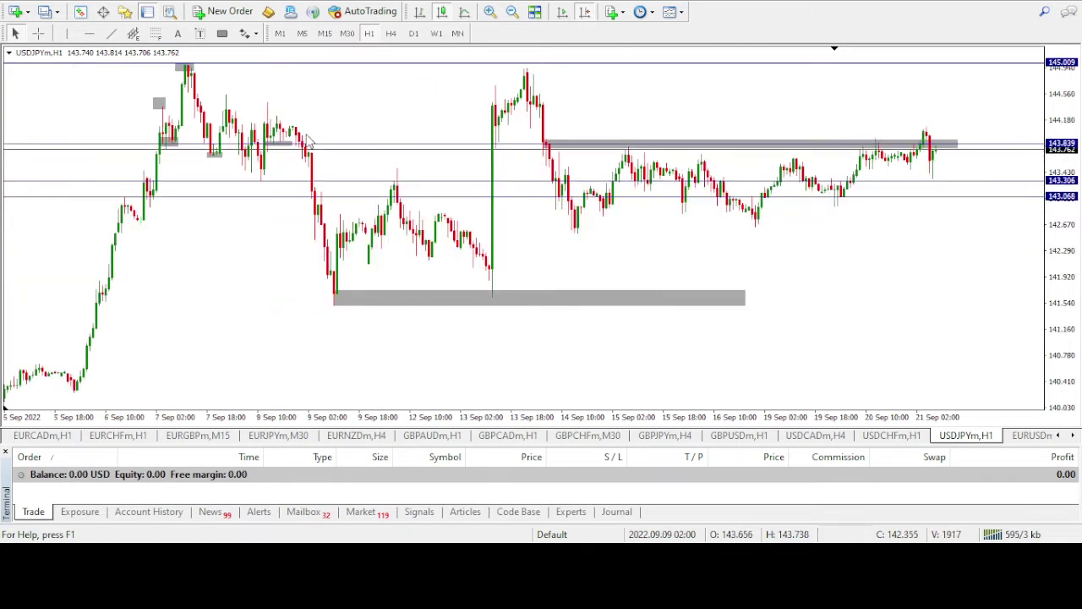